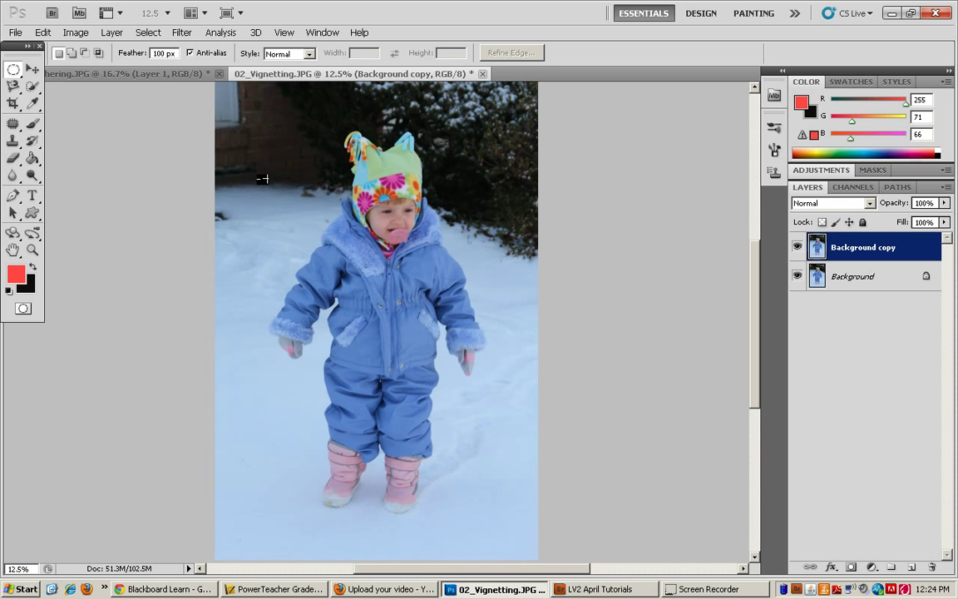
# Draw a tall elliptical selection around the whole child with the Elliptical Marquee tool
pyautogui.click(13, 70)
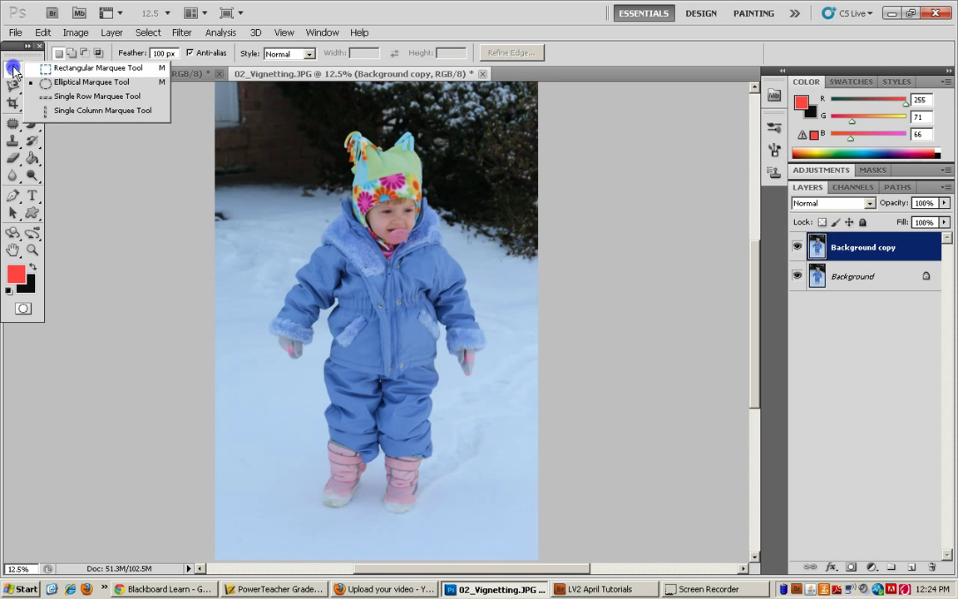
pyautogui.click(75, 92)
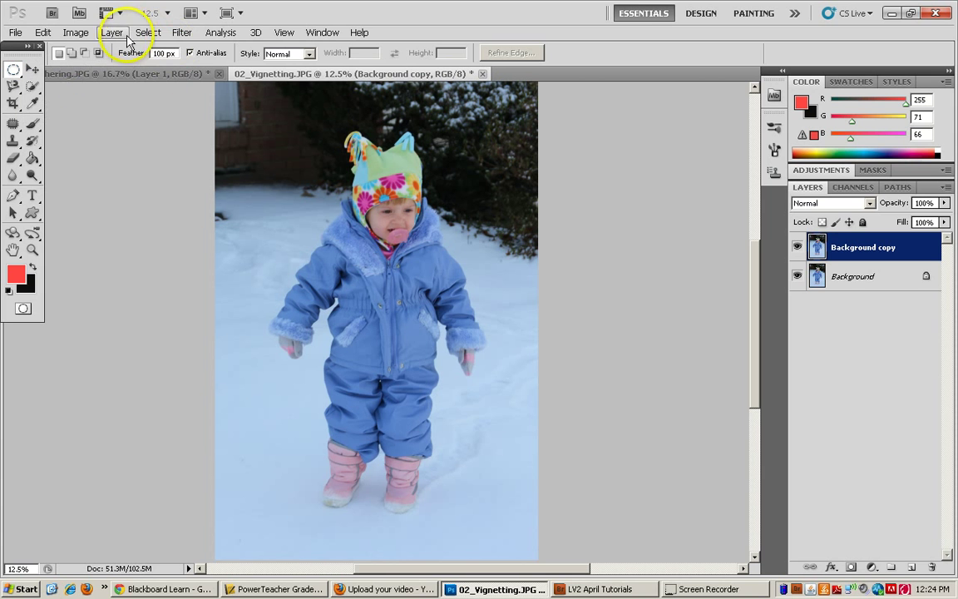
pyautogui.write('0')
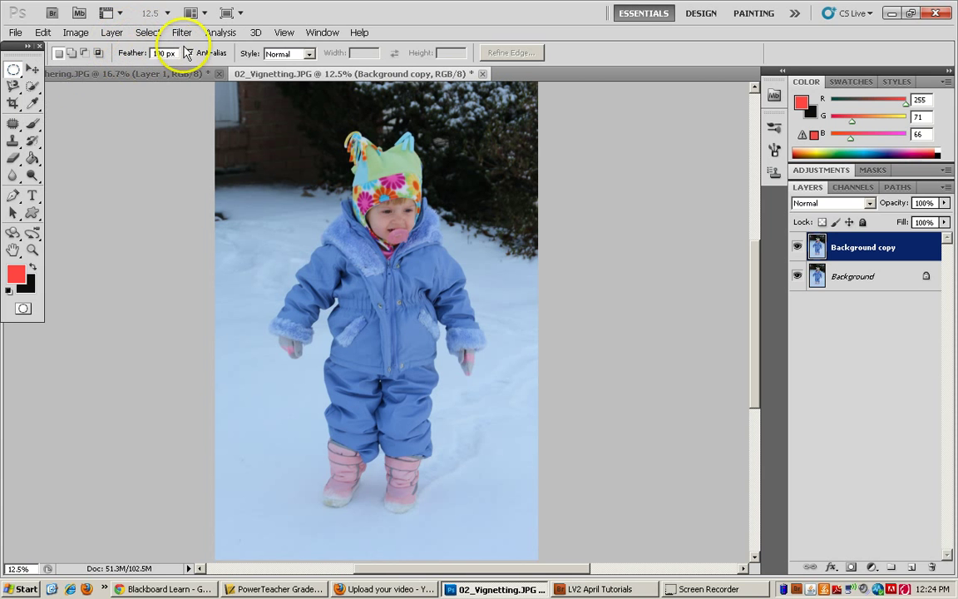
pyautogui.click(257, 98)
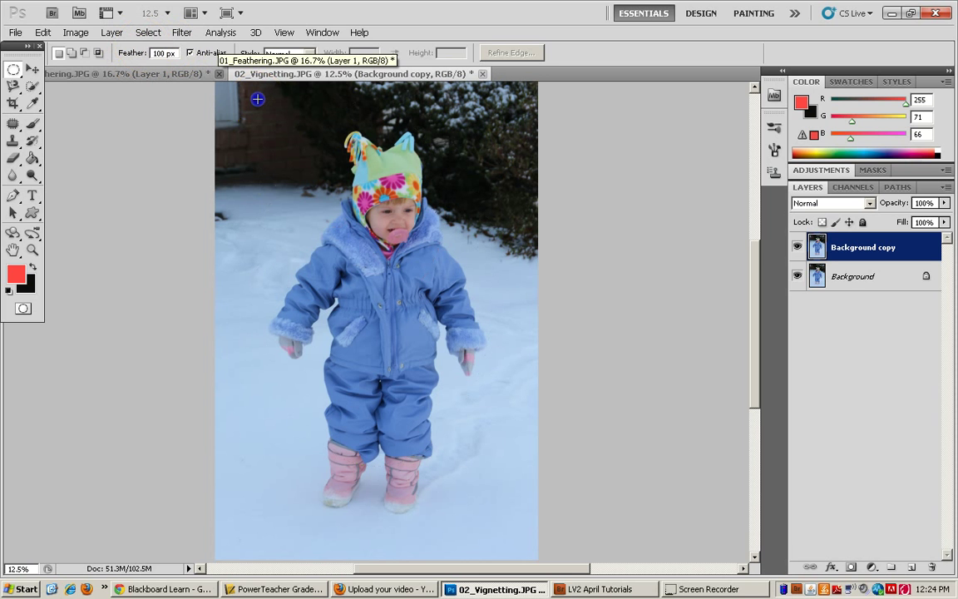
pyautogui.moveTo(257, 99); pyautogui.dragTo(517, 548)
# Feather the elliptical selection by 150 pixels and invert it to cover the photo's outer area
pyautogui.rightClick(492, 241)
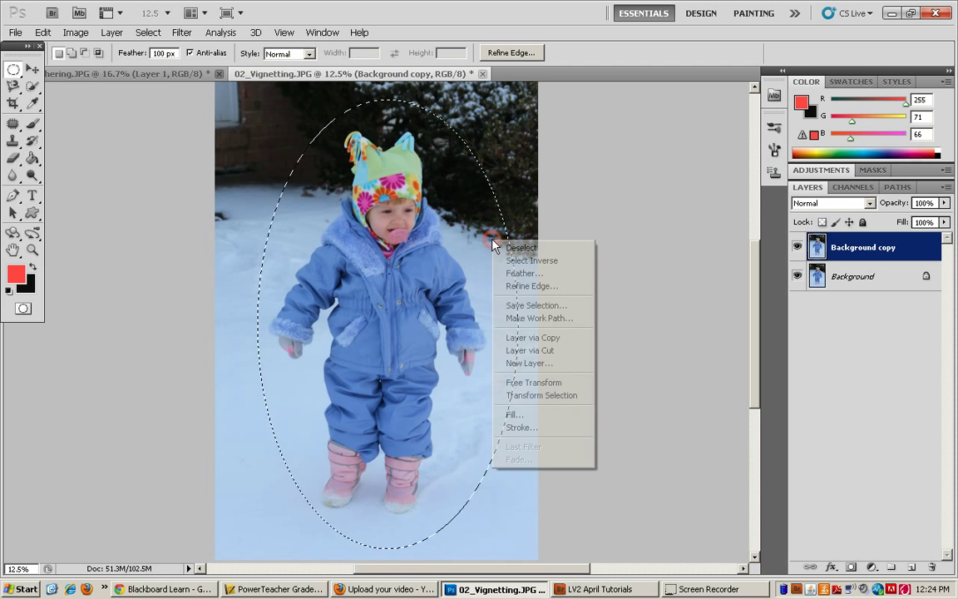
pyautogui.click(523, 273)
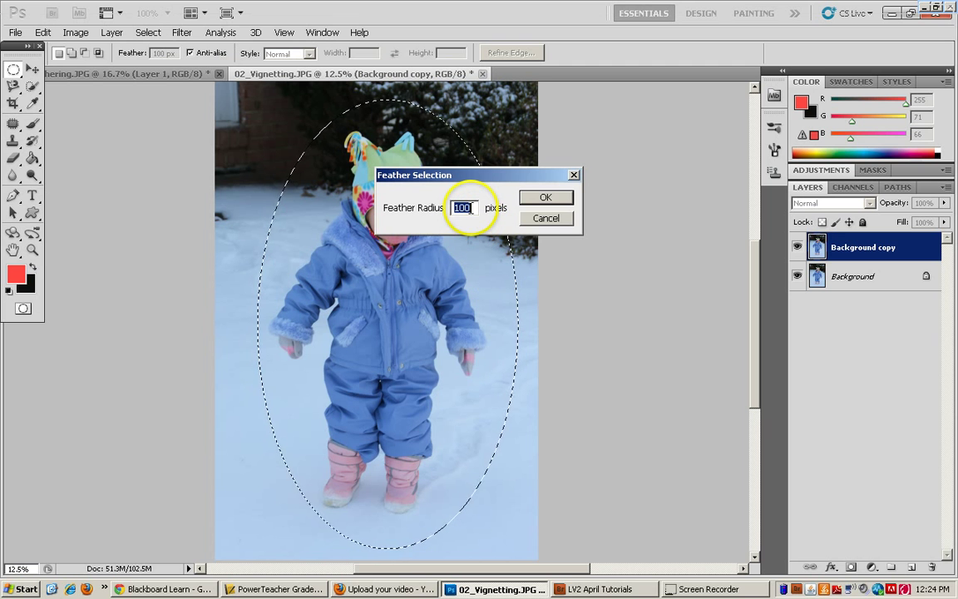
pyautogui.write('150')
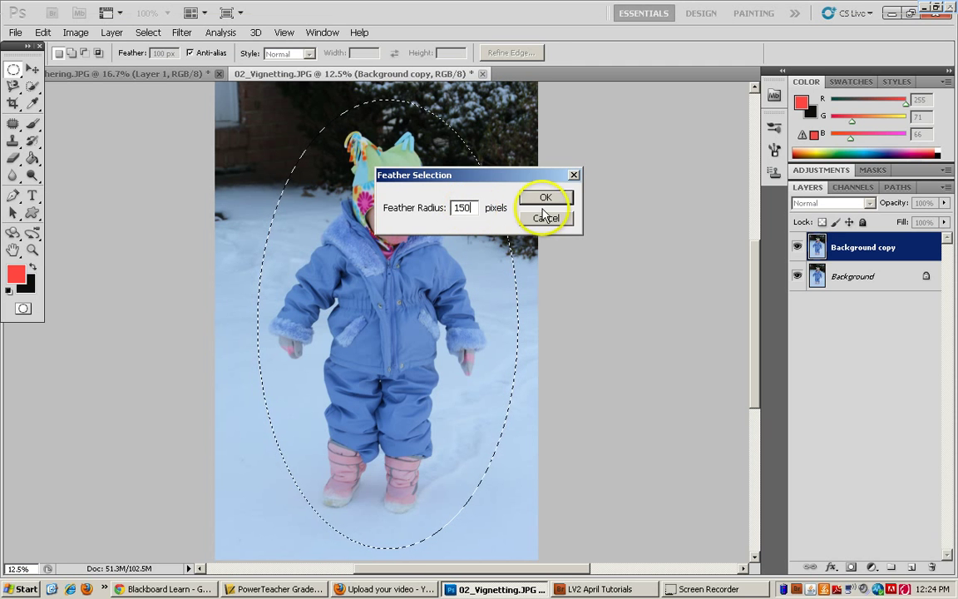
pyautogui.click(545, 198)
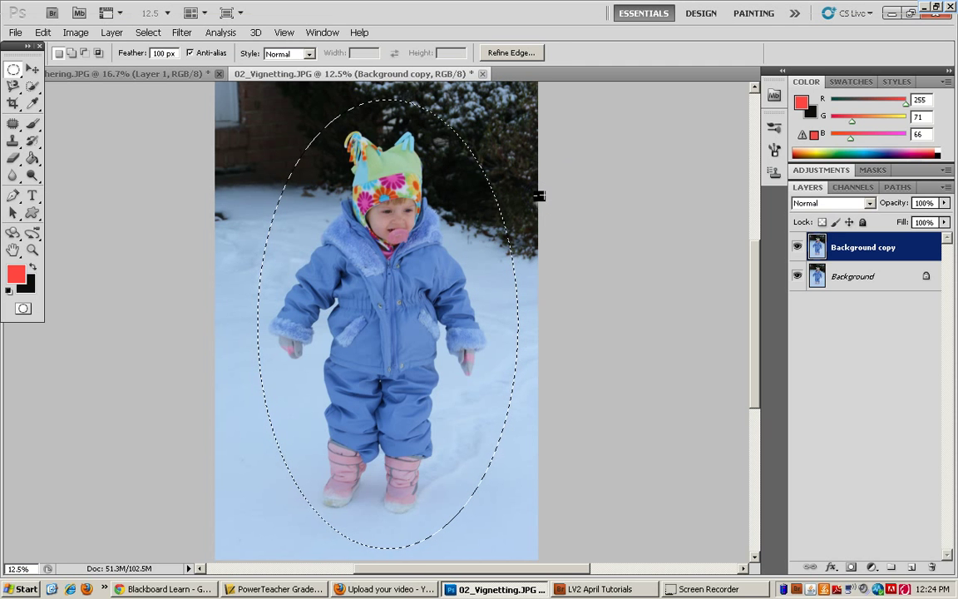
pyautogui.click(147, 33)
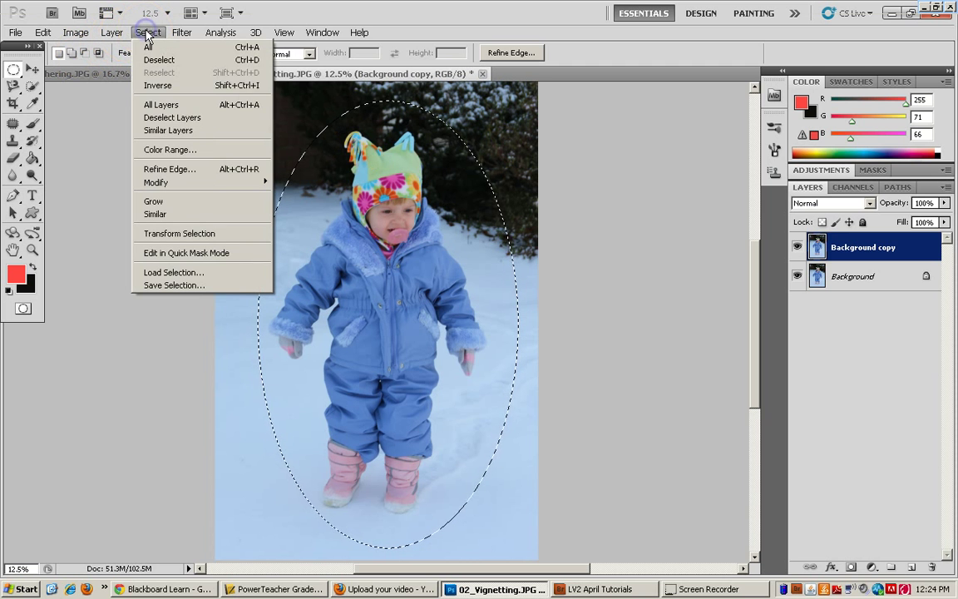
pyautogui.click(154, 85)
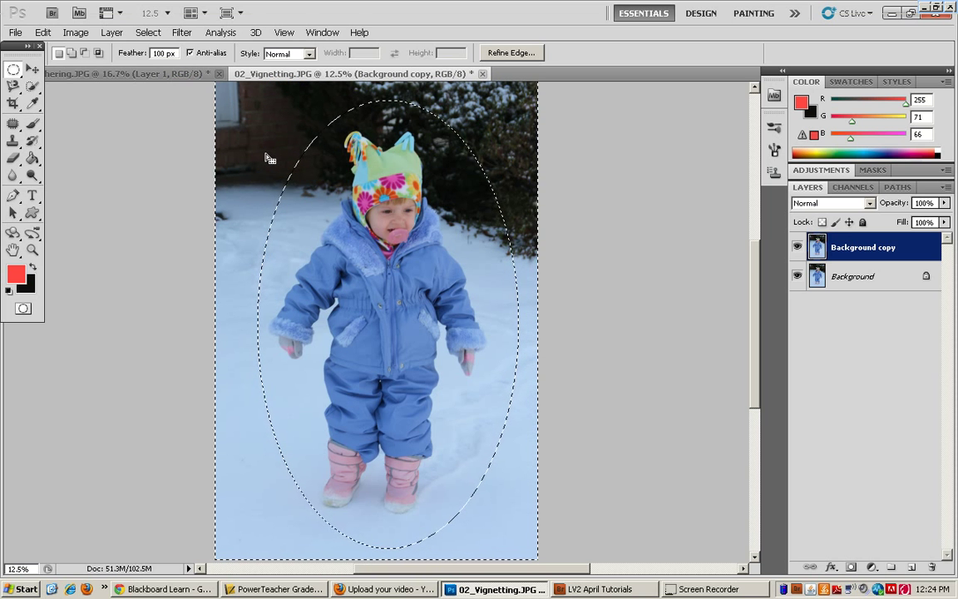
# Fill the inverted selection with black in Normal mode at 50% opacity, and deselect it
pyautogui.click(43, 33)
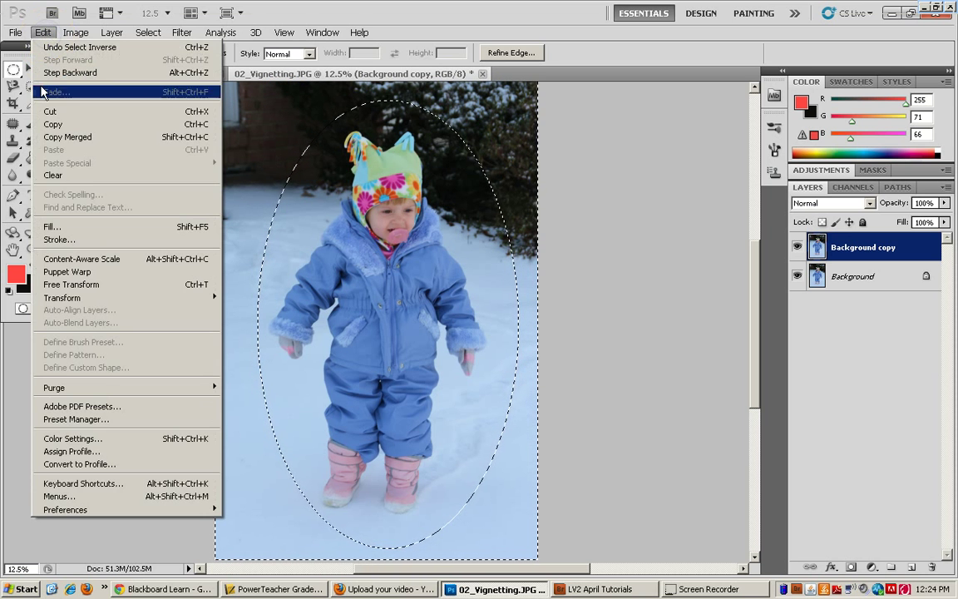
pyautogui.click(53, 226)
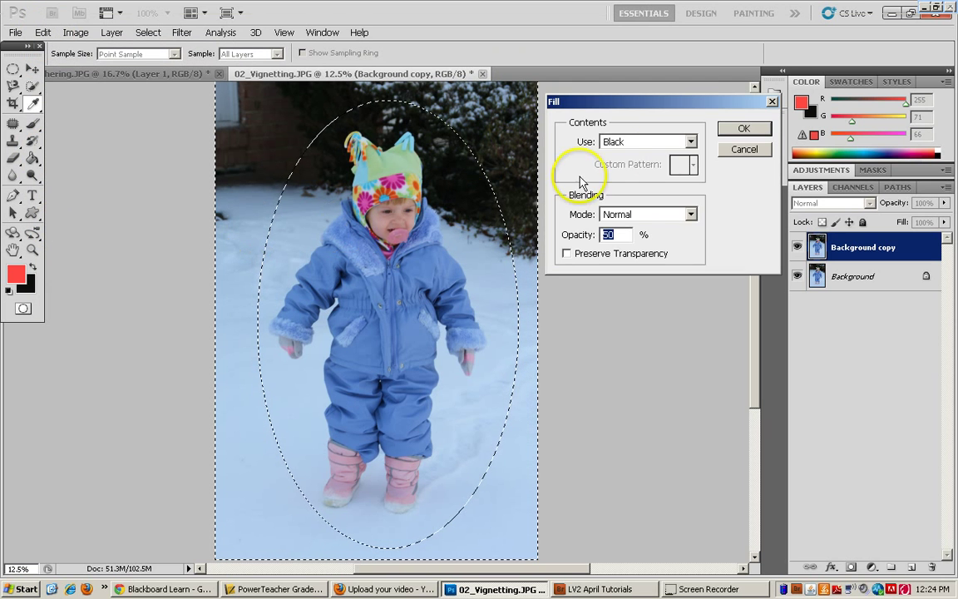
pyautogui.click(690, 142)
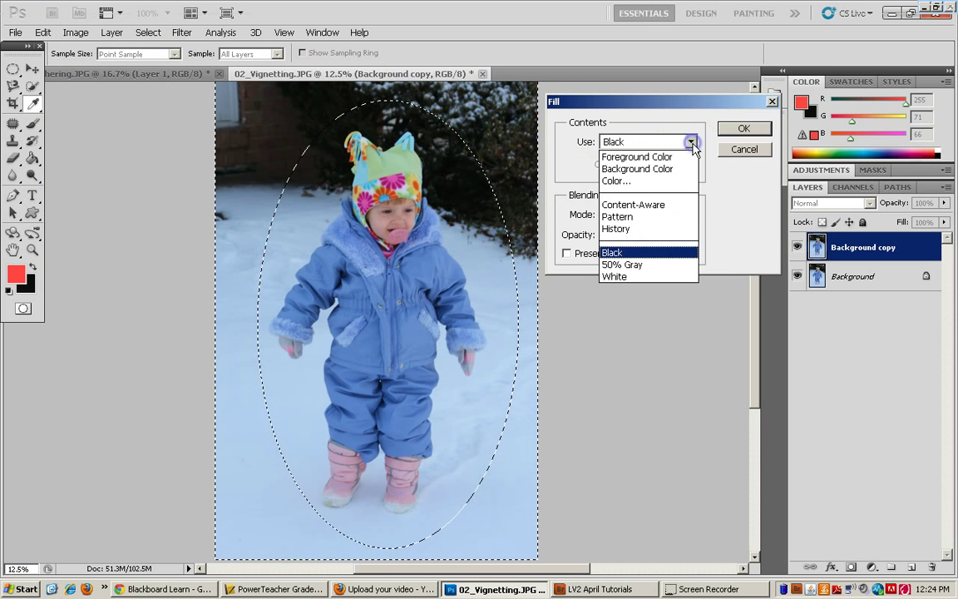
pyautogui.click(645, 252)
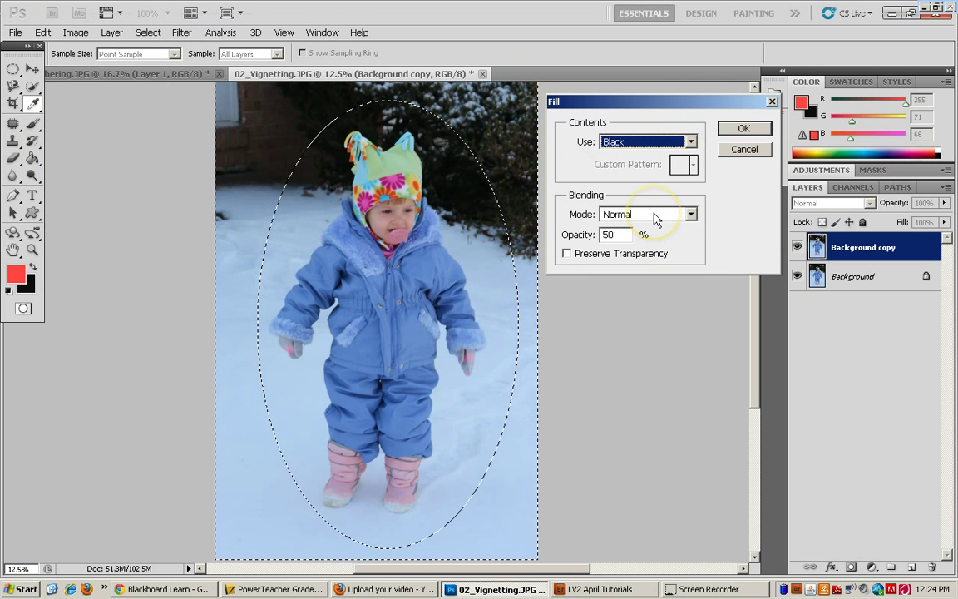
pyautogui.click(745, 129)
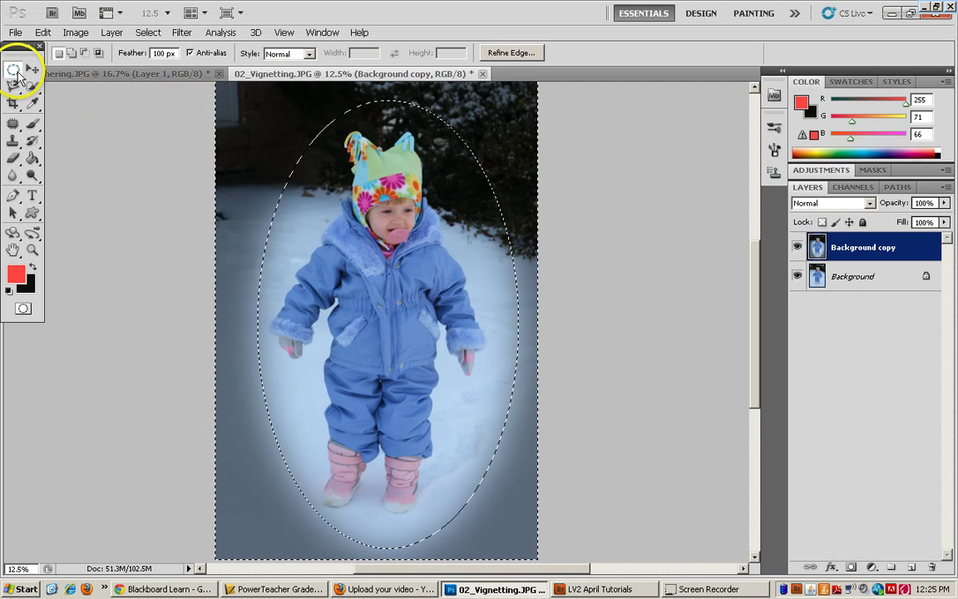
pyautogui.click(16, 70)
pyautogui.click(241, 128)
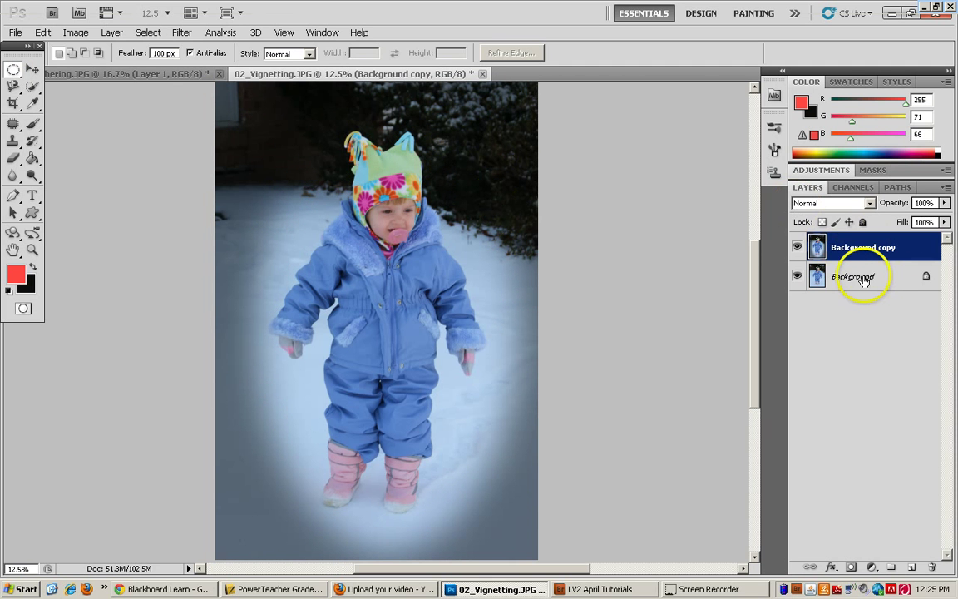
# Hide the Background copy layer and duplicate the Background layer as Background copy 2
pyautogui.click(797, 247)
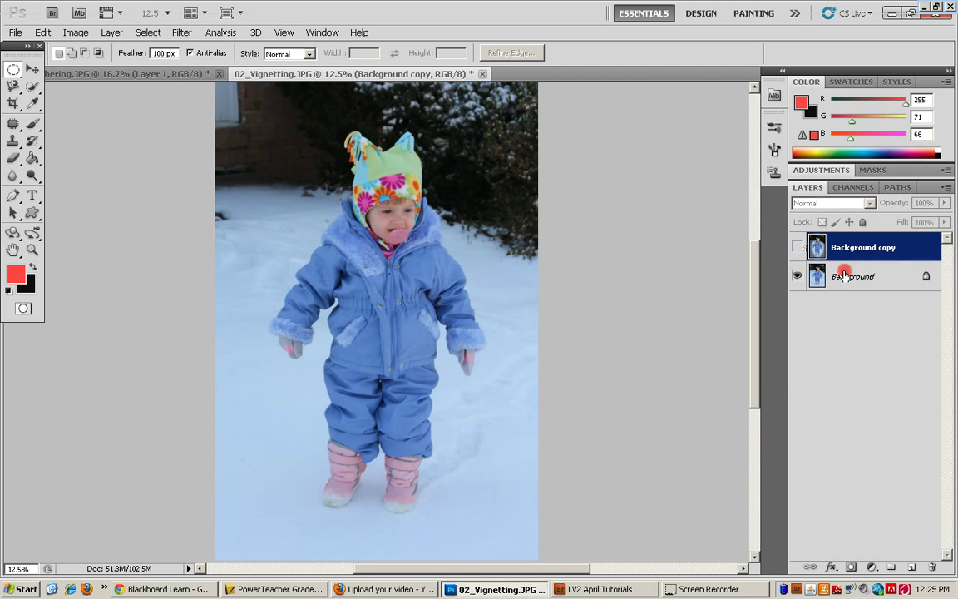
pyautogui.rightClick(810, 274)
pyautogui.click(803, 302)
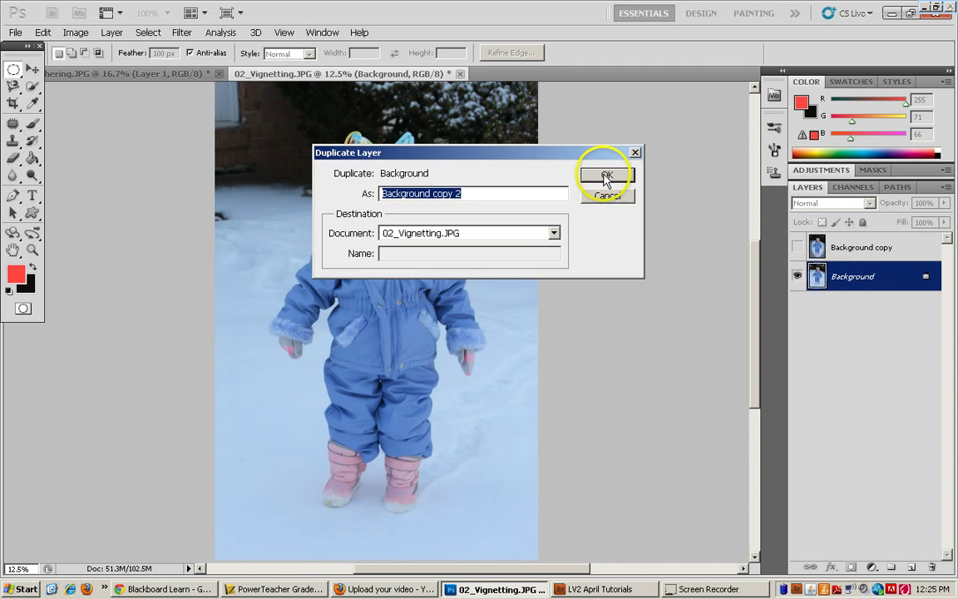
pyautogui.click(606, 176)
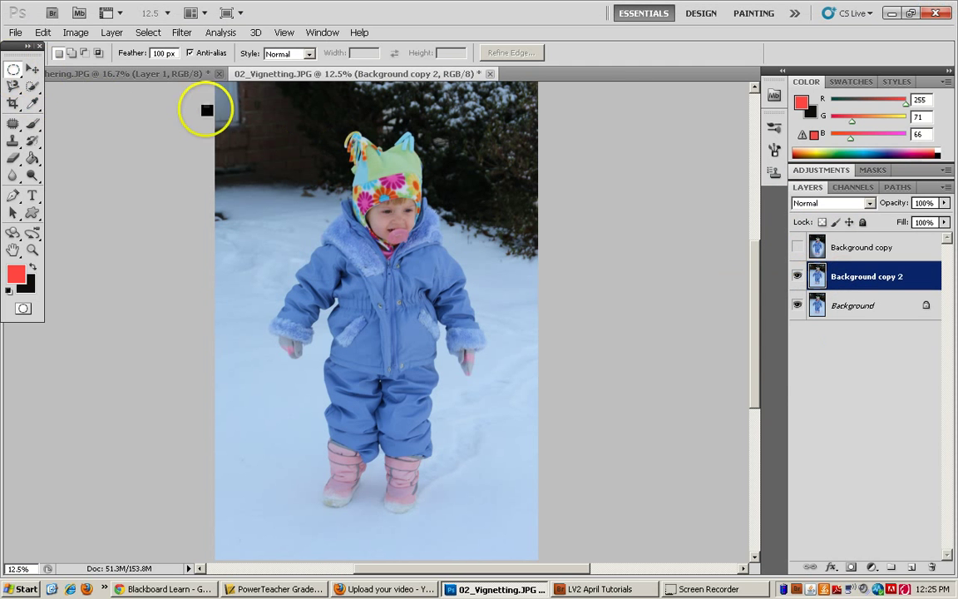
# Draw a tall elliptical selection around the child on the Background copy 2 layer
pyautogui.moveTo(278, 112); pyautogui.dragTo(438, 199)
pyautogui.moveTo(504, 485); pyautogui.dragTo(509, 567)
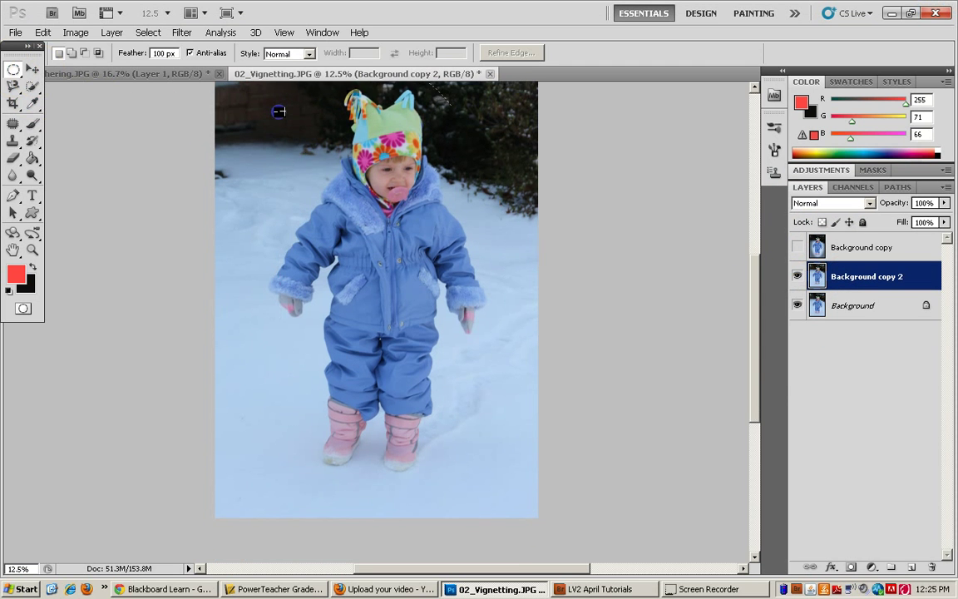
pyautogui.moveTo(279, 111); pyautogui.dragTo(497, 486)
# Feather the new elliptical selection and invert it to cover the area around the child
pyautogui.rightClick(382, 174)
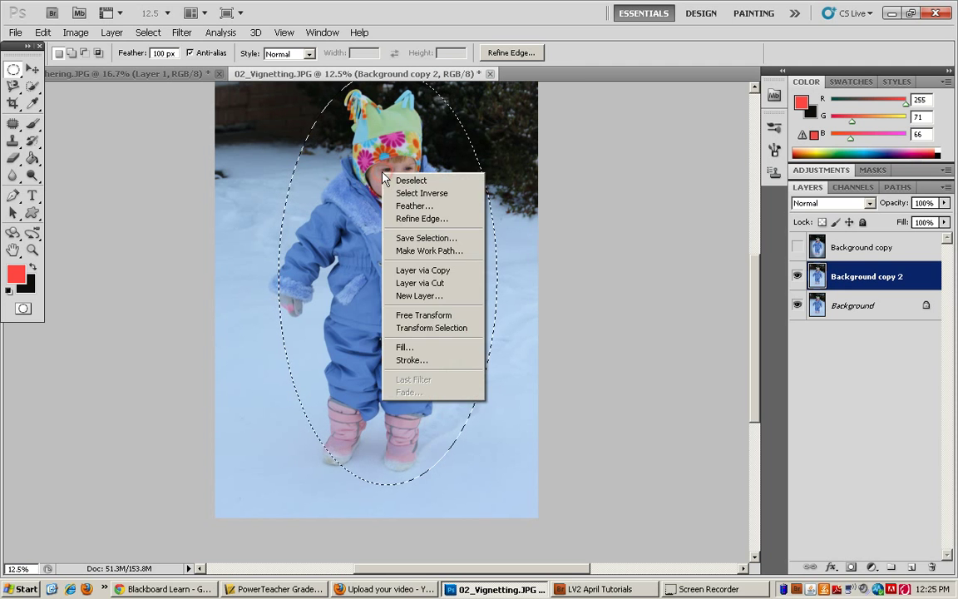
pyautogui.click(413, 206)
pyautogui.click(547, 199)
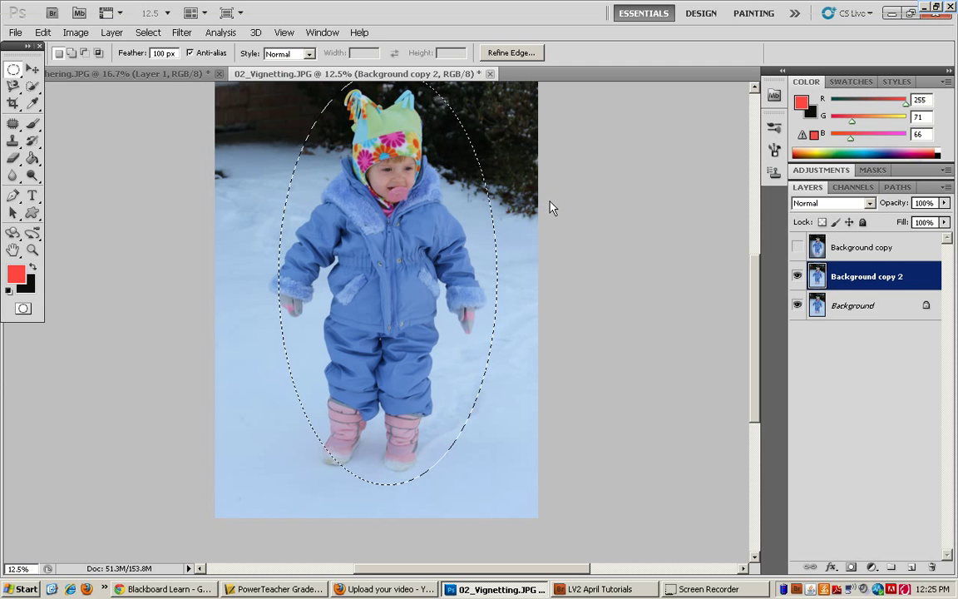
pyautogui.click(147, 33)
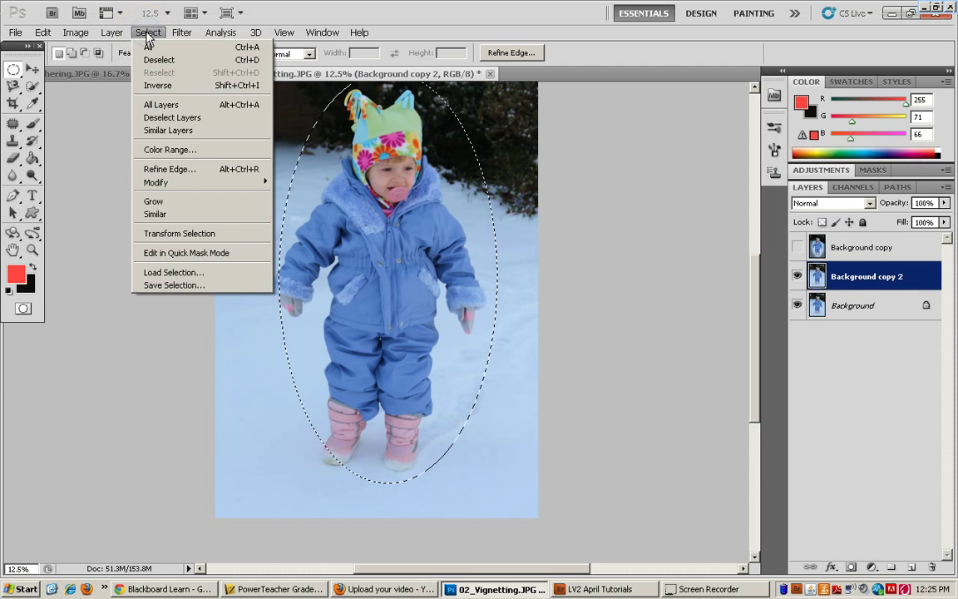
pyautogui.click(158, 83)
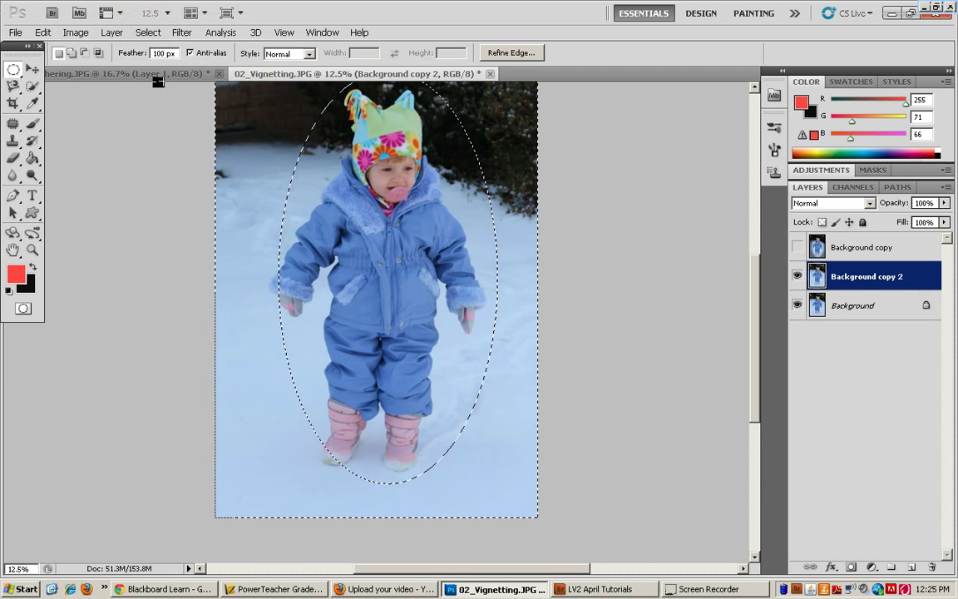
# Fill the inverted selection on Background copy 2 with white in Normal mode at 50% opacity, and deselect it
pyautogui.click(43, 32)
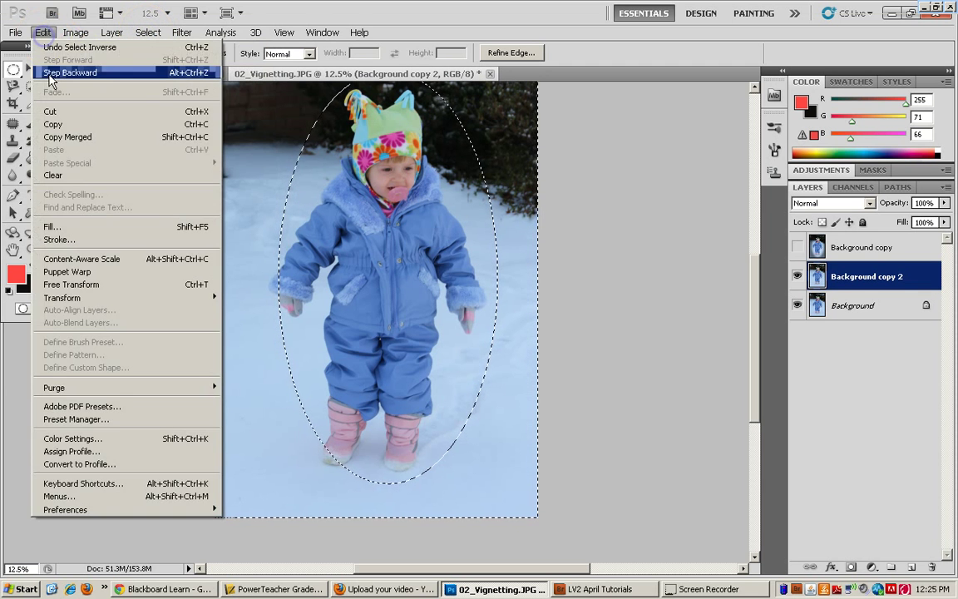
pyautogui.click(77, 227)
pyautogui.click(690, 215)
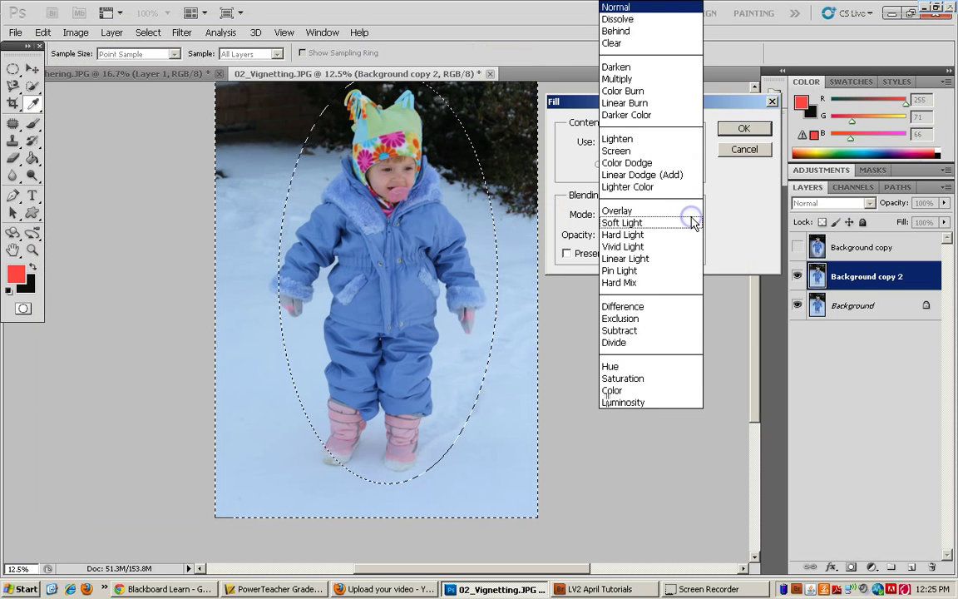
pyautogui.click(694, 222)
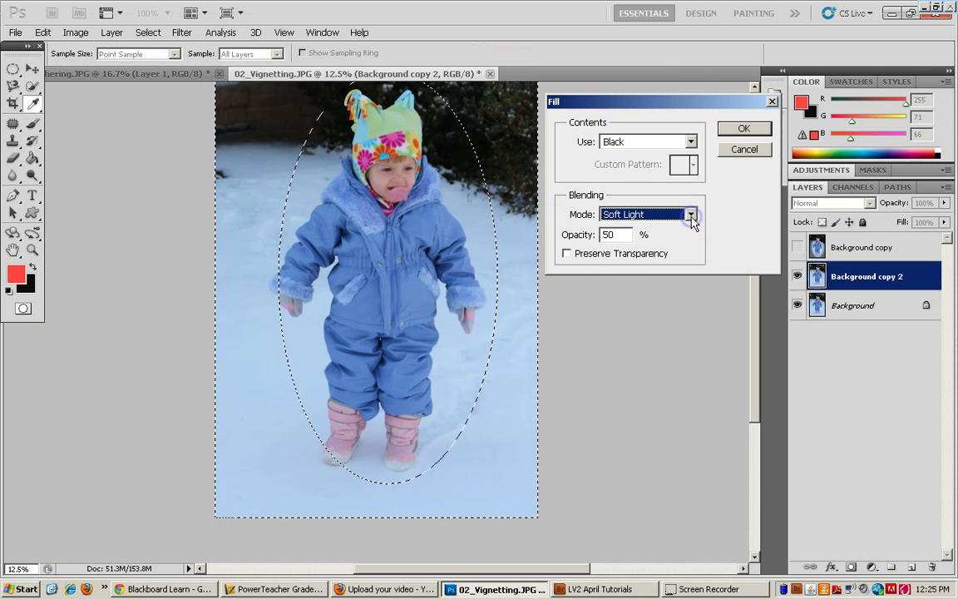
pyautogui.click(689, 215)
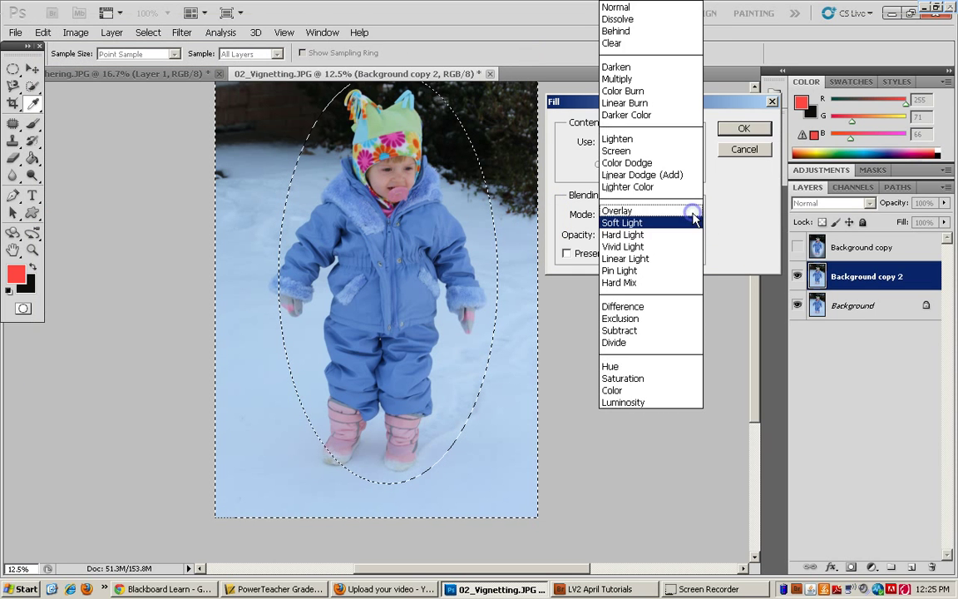
pyautogui.click(662, 8)
pyautogui.click(691, 143)
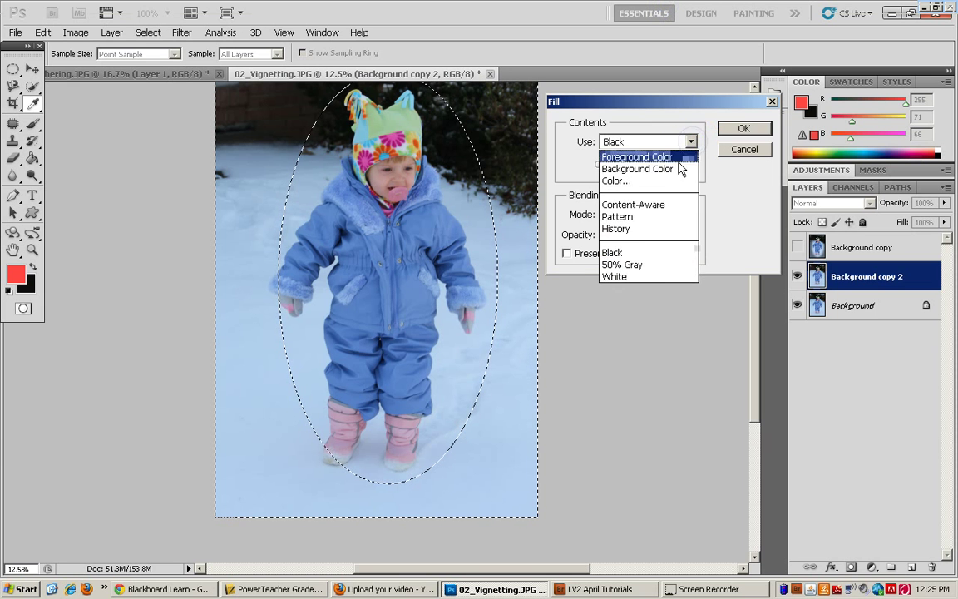
pyautogui.click(657, 275)
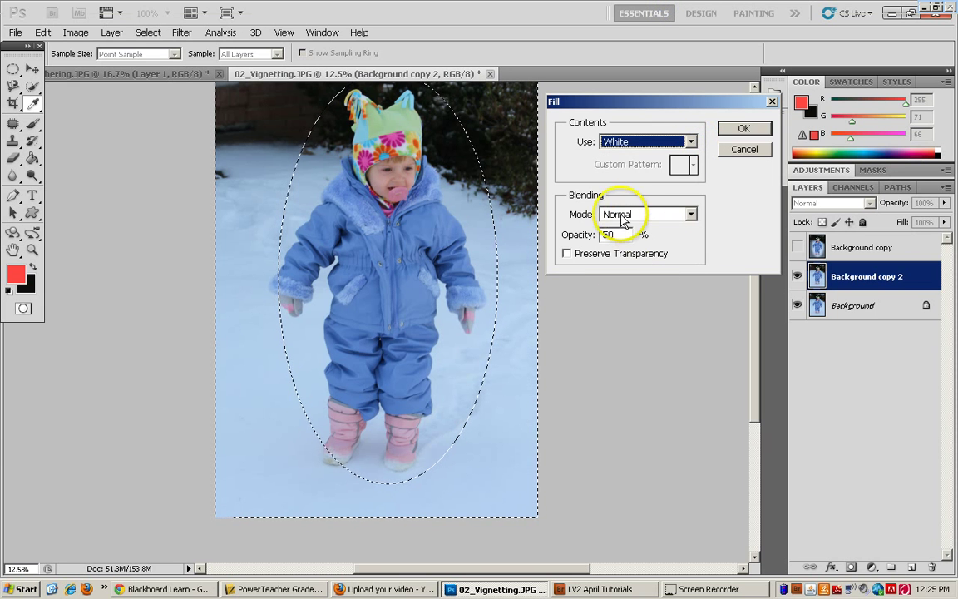
pyautogui.click(739, 149)
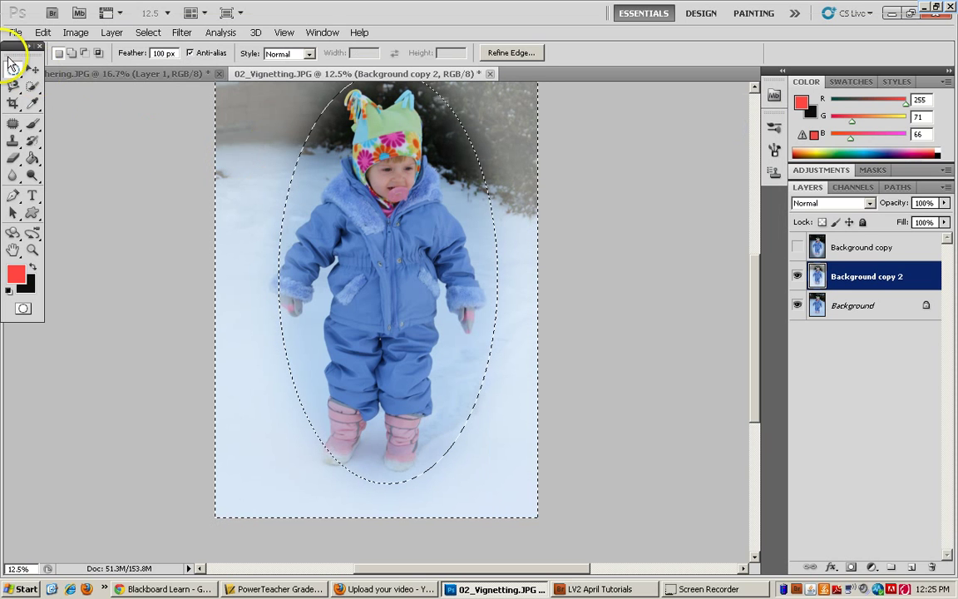
pyautogui.hotkey('ctrl', 'd')
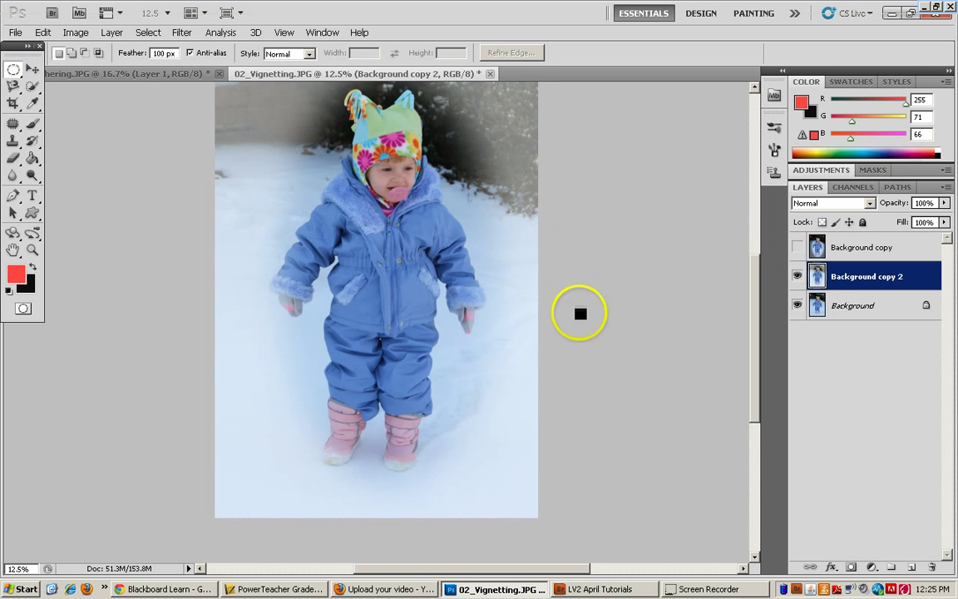
# Restore the inverted selection and fill it on Background copy 2 with a custom pink sampled from the child's boot, Normal mode, 50% opacity
pyautogui.click(41, 33)
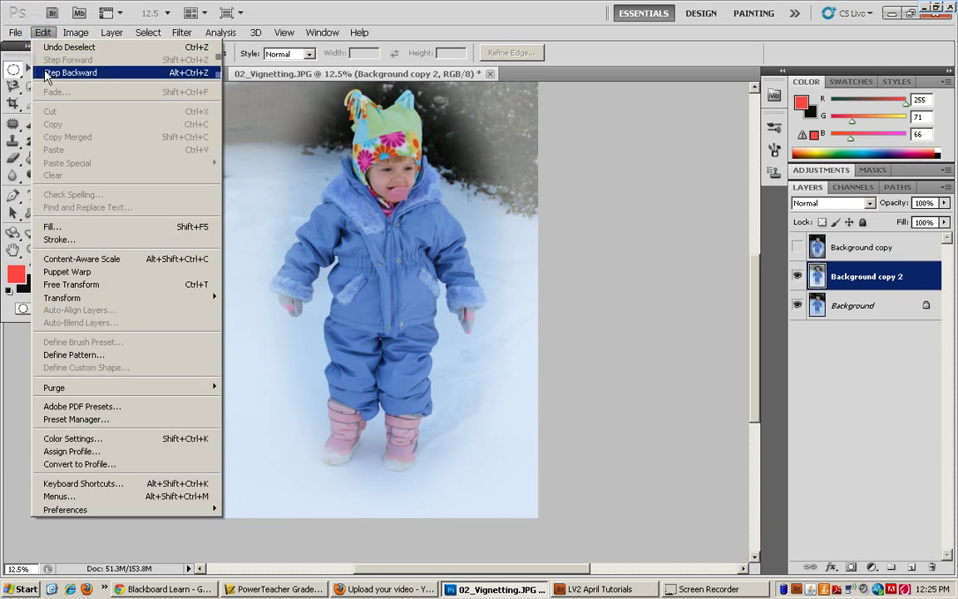
pyautogui.click(43, 69)
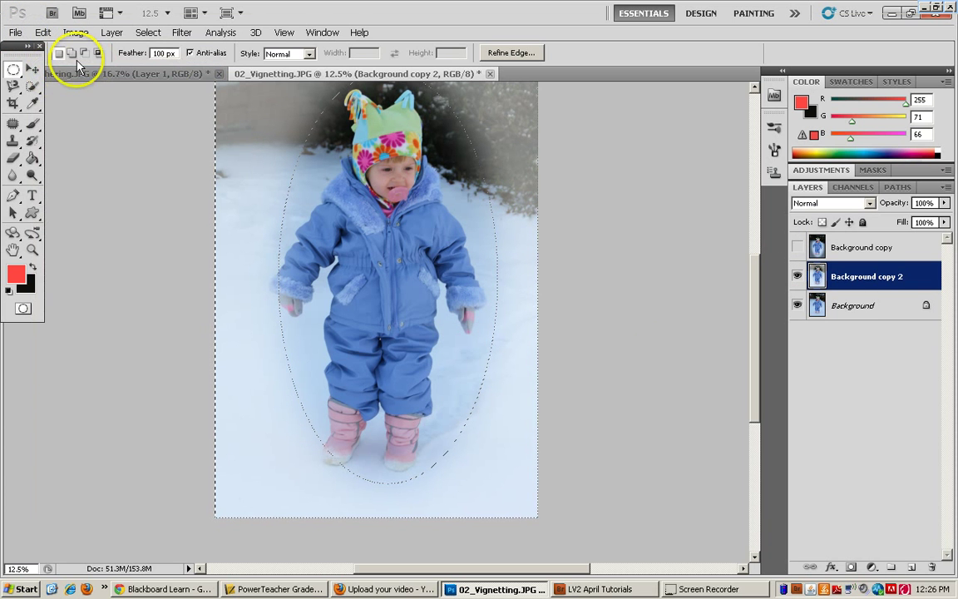
pyautogui.click(42, 32)
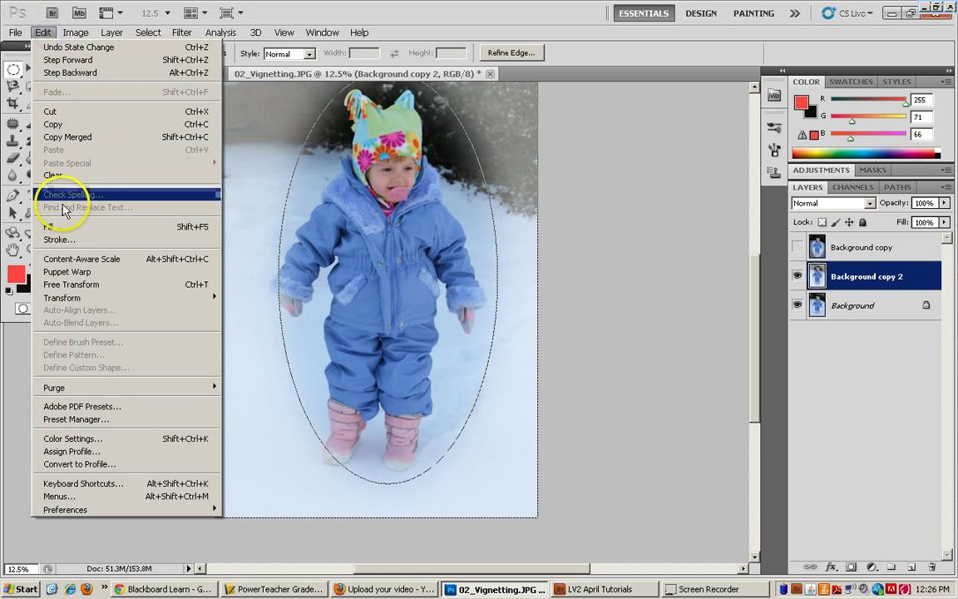
pyautogui.click(66, 161)
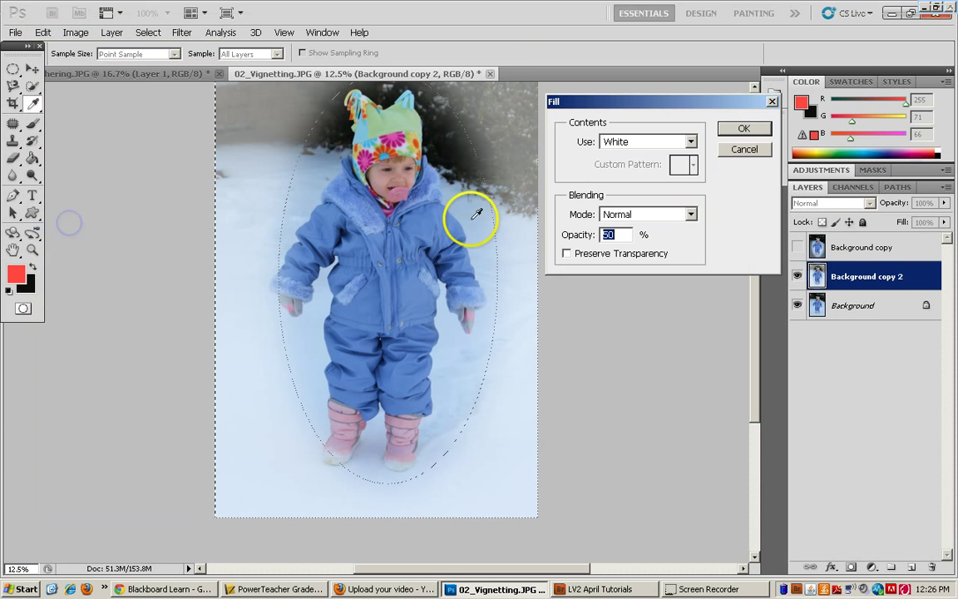
pyautogui.click(690, 142)
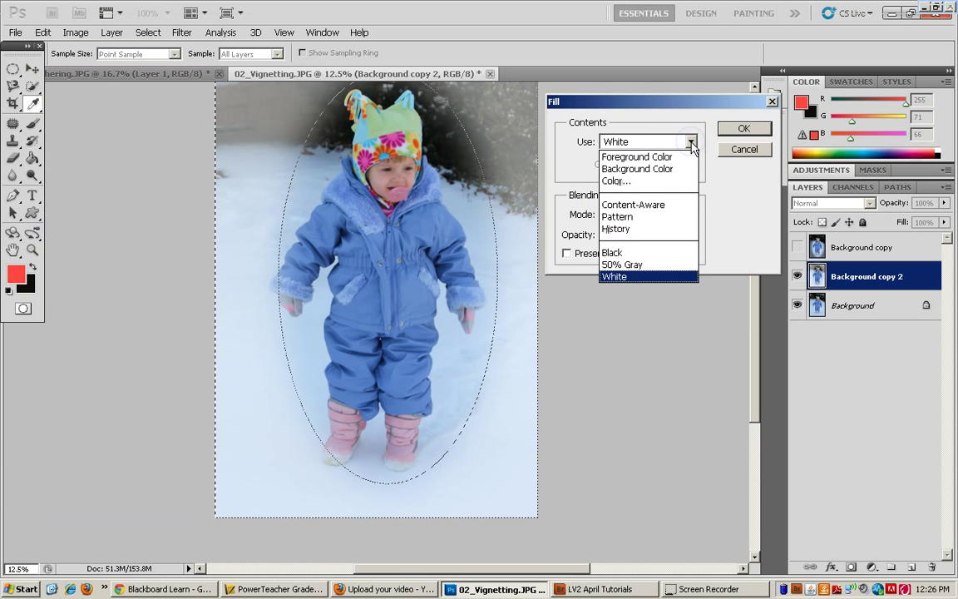
pyautogui.click(657, 182)
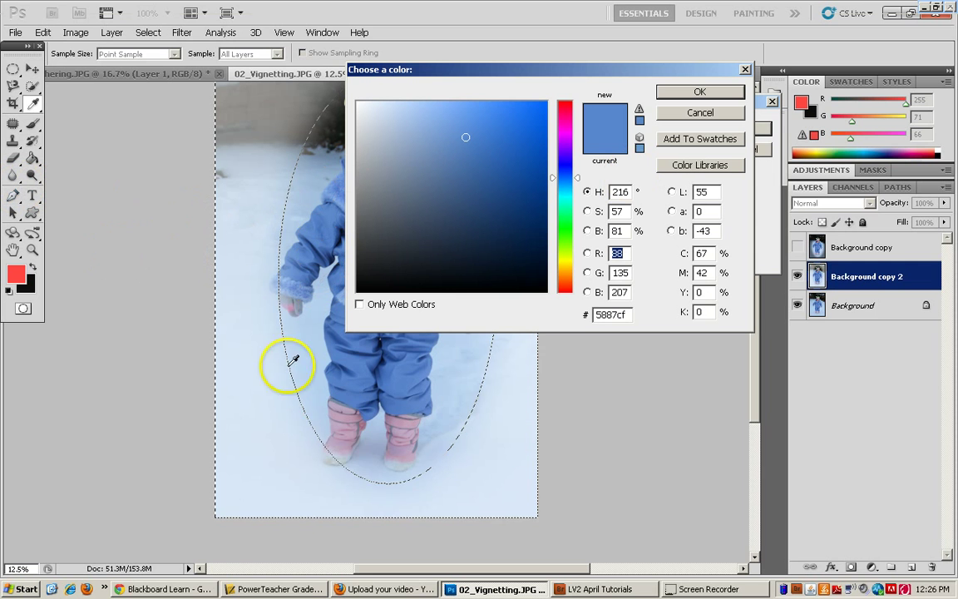
pyautogui.click(342, 426)
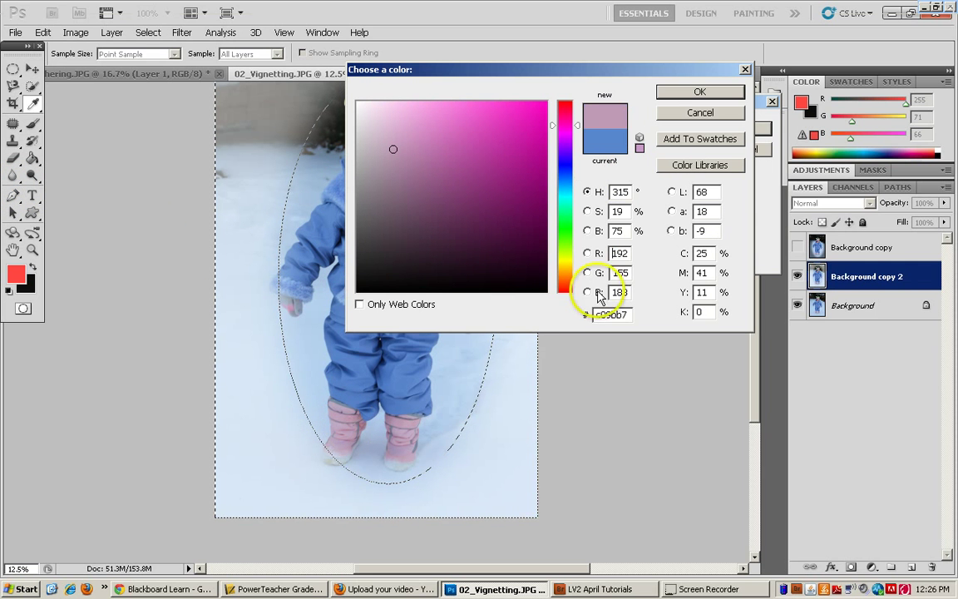
pyautogui.click(700, 93)
pyautogui.click(739, 129)
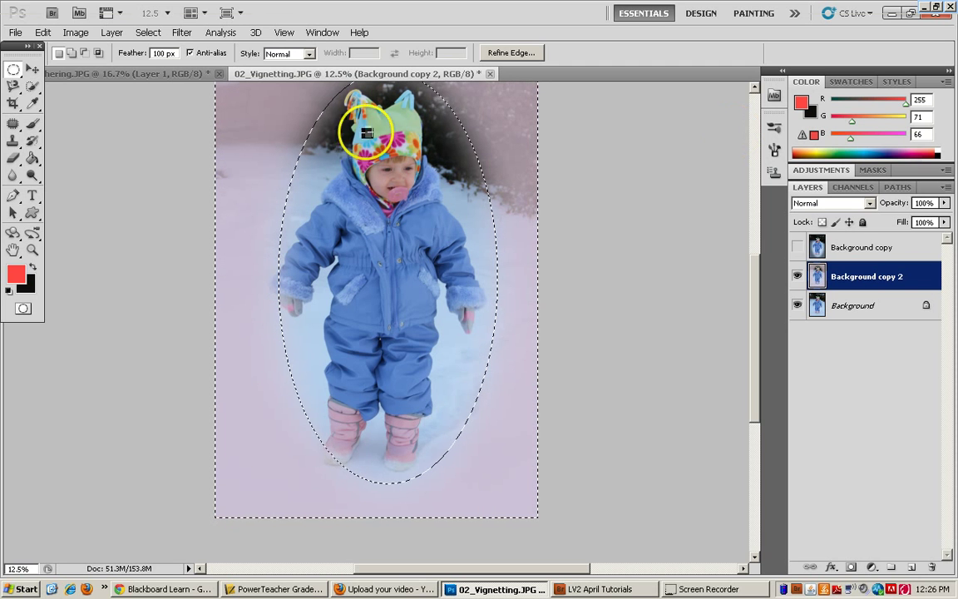
# Deselect the area around the child and show the Background copy layer
pyautogui.click(259, 125)
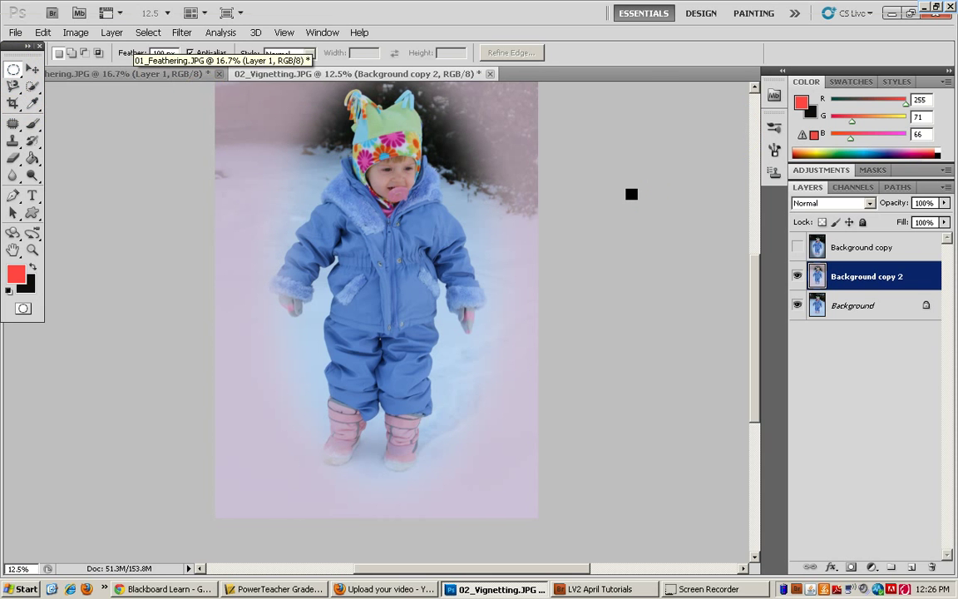
pyautogui.click(797, 247)
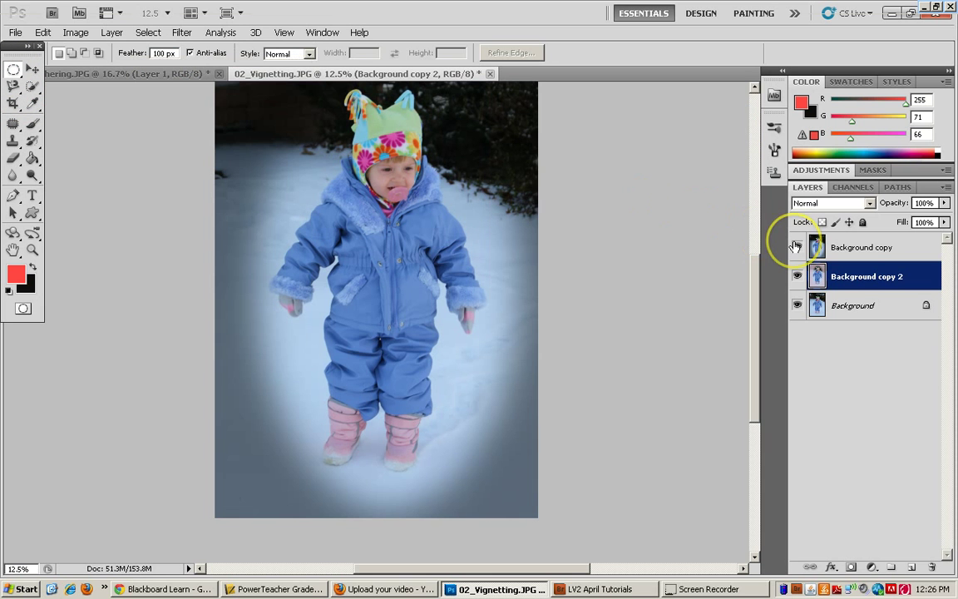